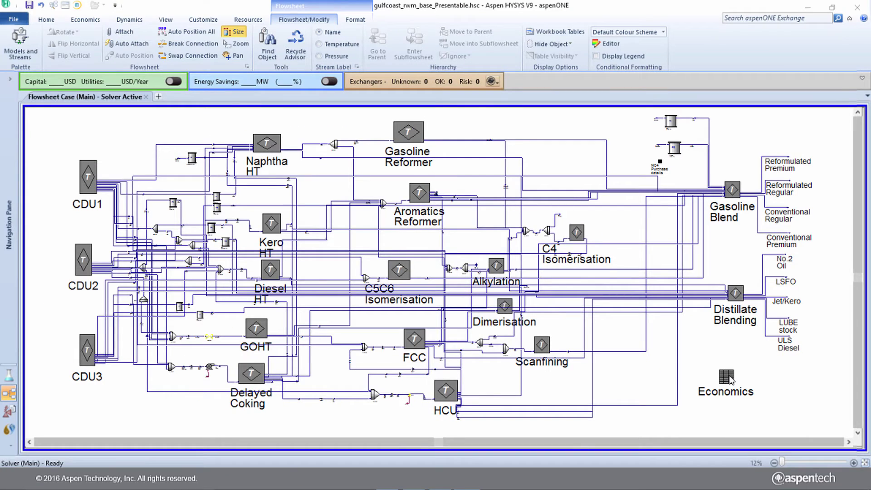
Review the Economics spreadsheet, then restore and close its window.
double_click(727, 376)
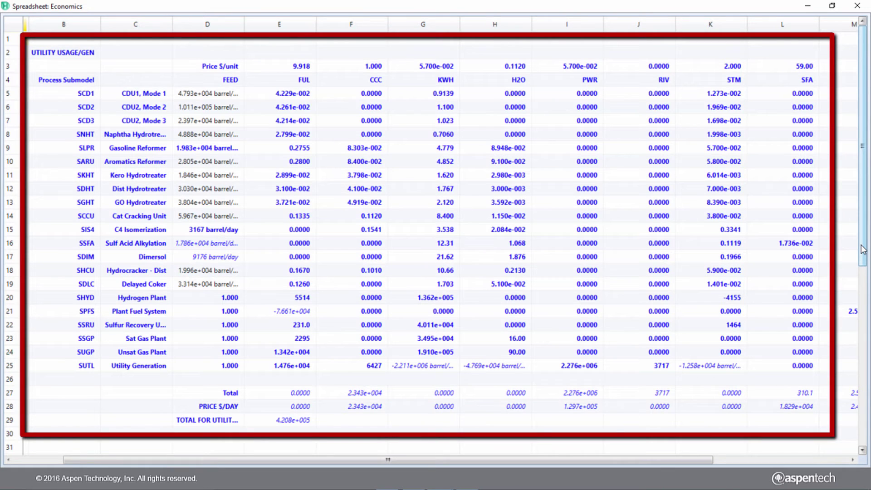
left_click_drag(863, 249, 863, 438)
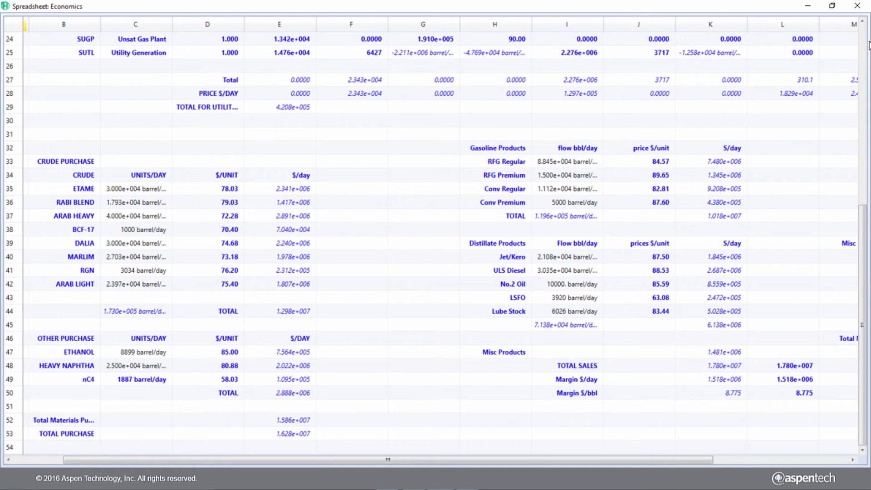
left_click(832, 6)
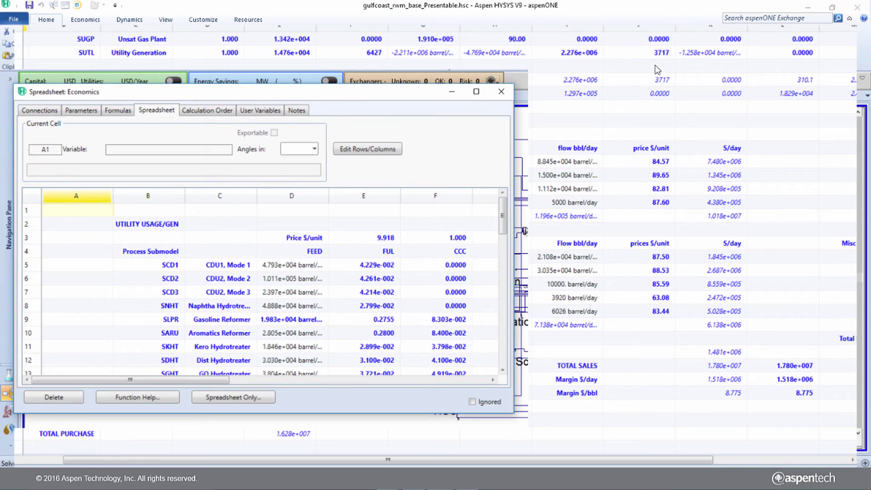
left_click(505, 95)
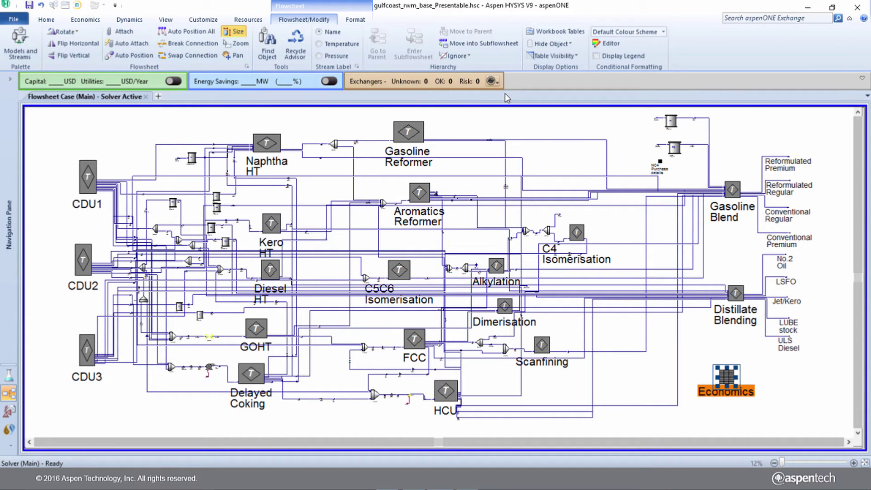
In CDU1, change VDU1's Vac Resid specified value to 3480 barrel/day and return to the main flowsheet.
double_click(89, 174)
scroll(634, 357, "up", 3)
double_click(655, 359)
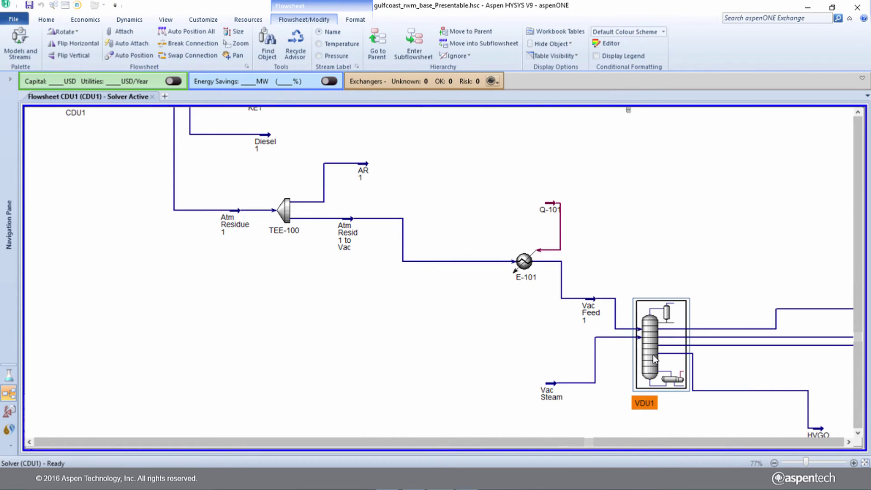
left_click(338, 330)
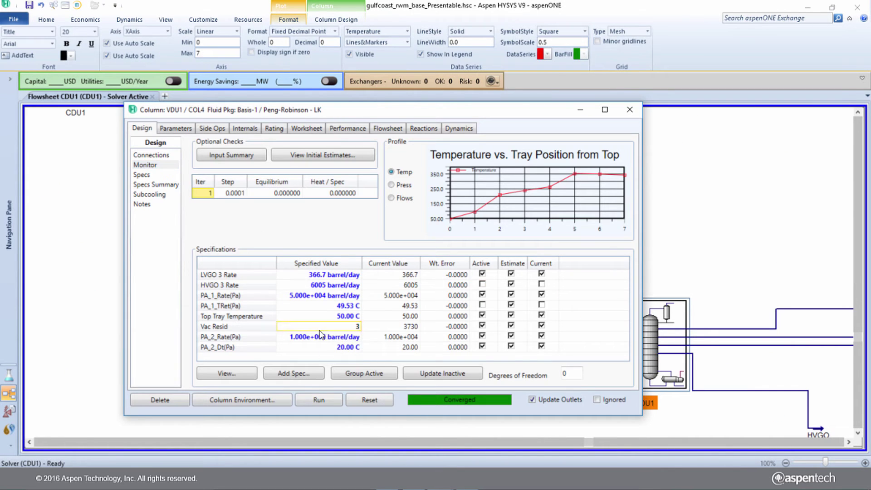
type("3480")
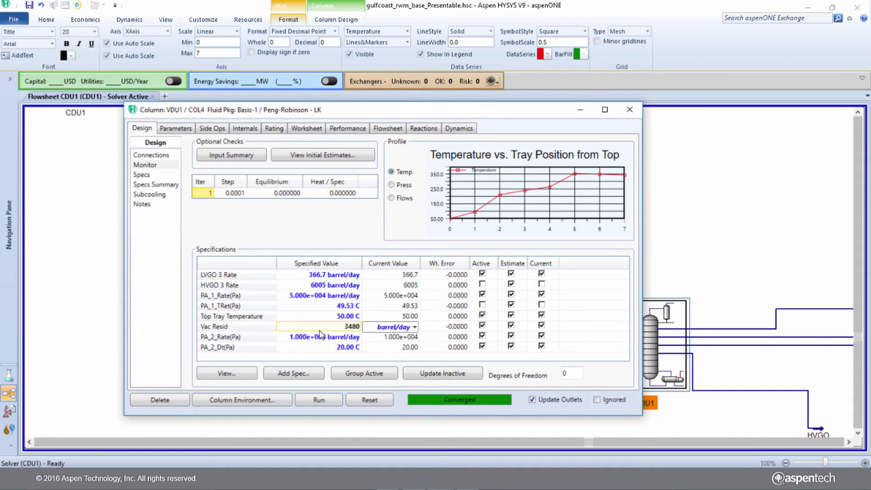
key("Return")
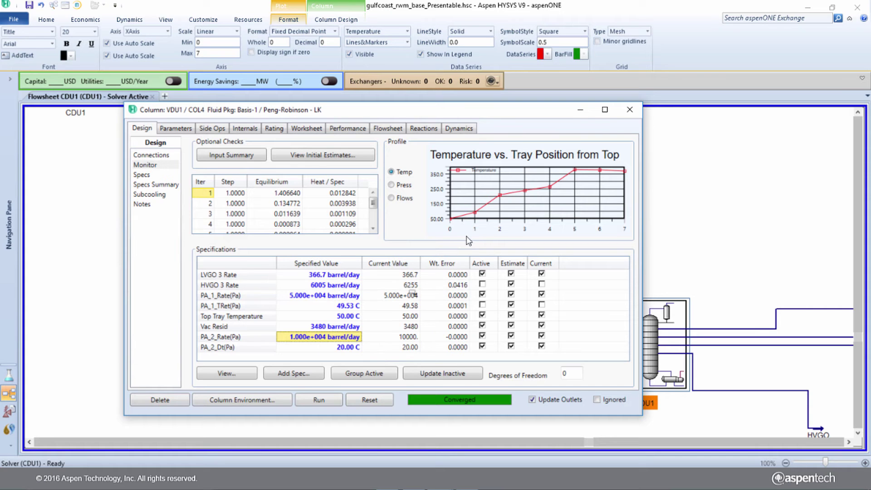
left_click(630, 109)
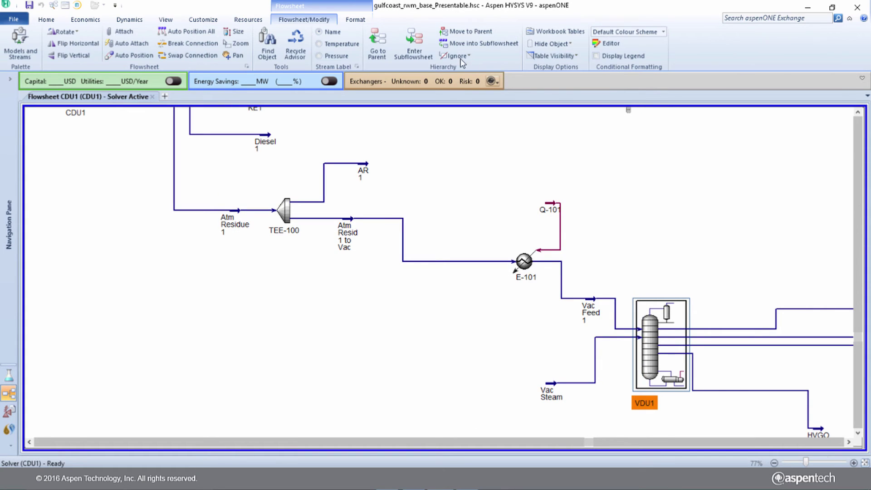
left_click(377, 45)
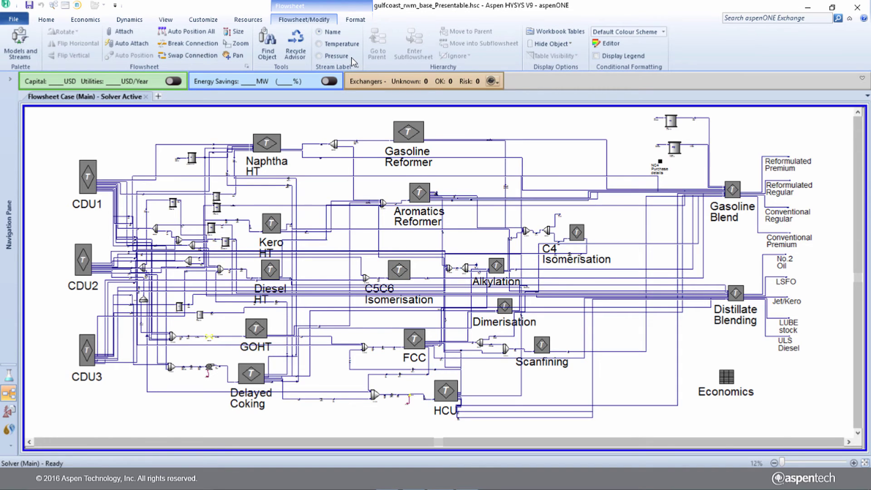
Switch the Gasoline Blender to Optimization mode, run it, and return to the main flowsheet.
double_click(737, 192)
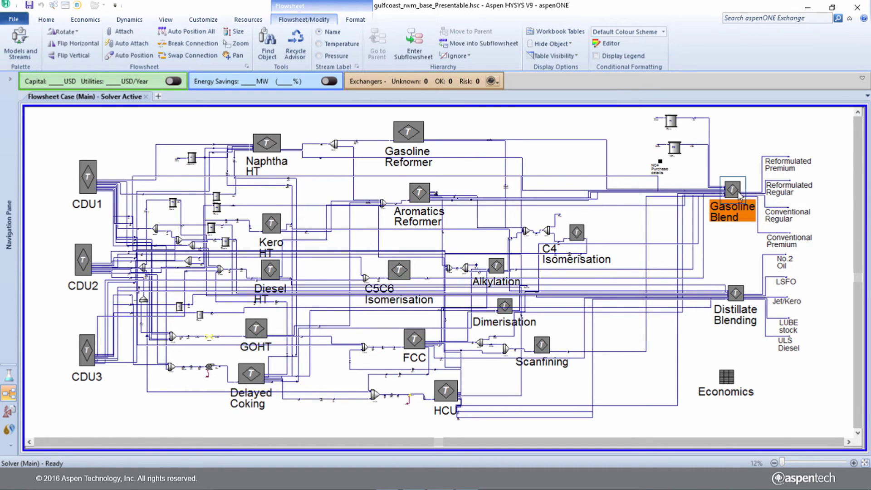
scroll(371, 240, "up", 5)
double_click(363, 197)
left_click(434, 391)
left_click(437, 410)
left_click(476, 389)
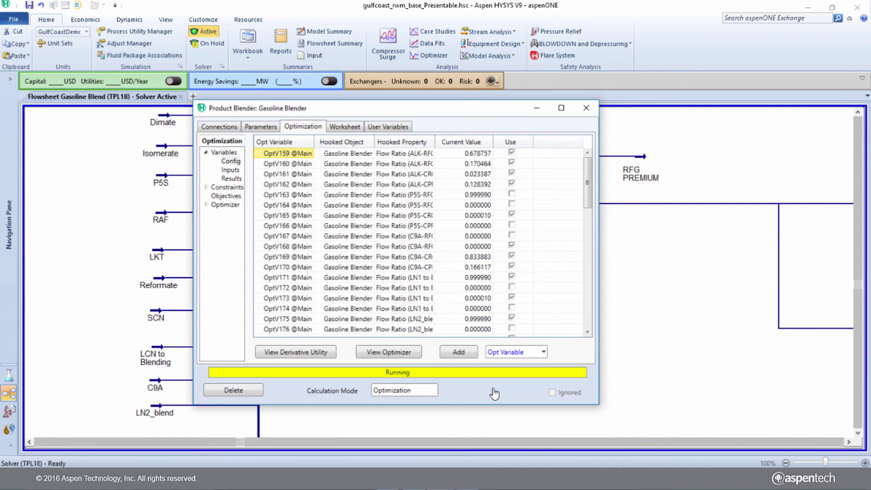
left_click(586, 107)
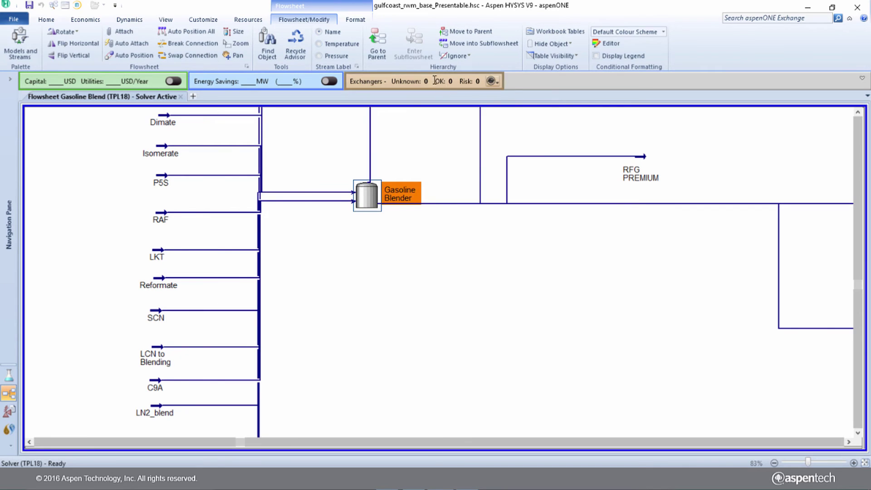
left_click(377, 45)
Switch the Distillate Blender to Optimization mode, run it, and return to the main flowsheet.
left_click(735, 294)
double_click(735, 294)
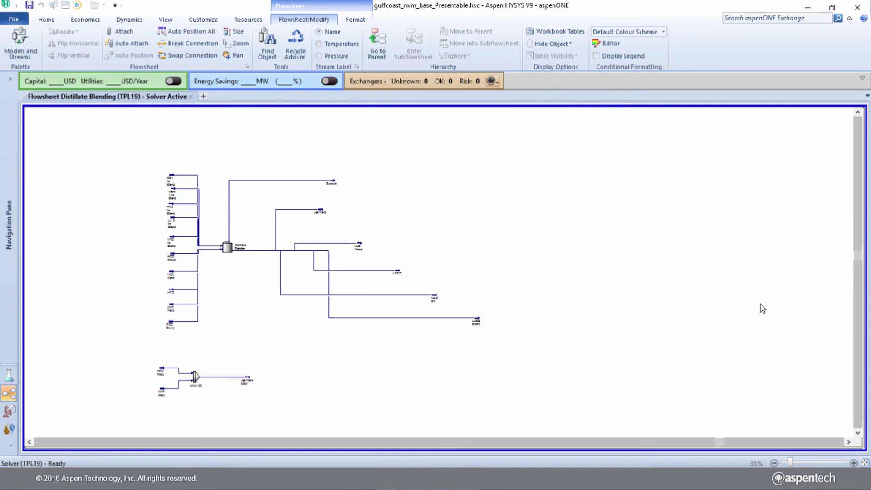
double_click(222, 172)
left_click(340, 397)
left_click(300, 422)
left_click(383, 396)
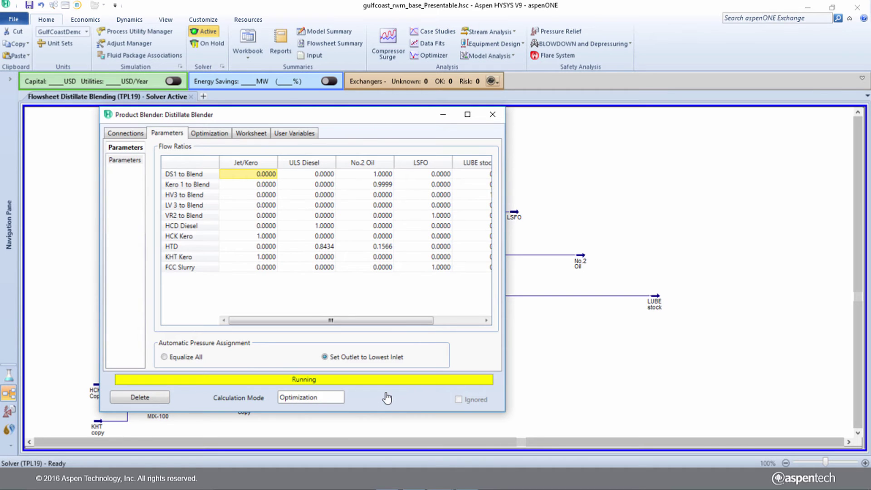
left_click(492, 114)
left_click(378, 45)
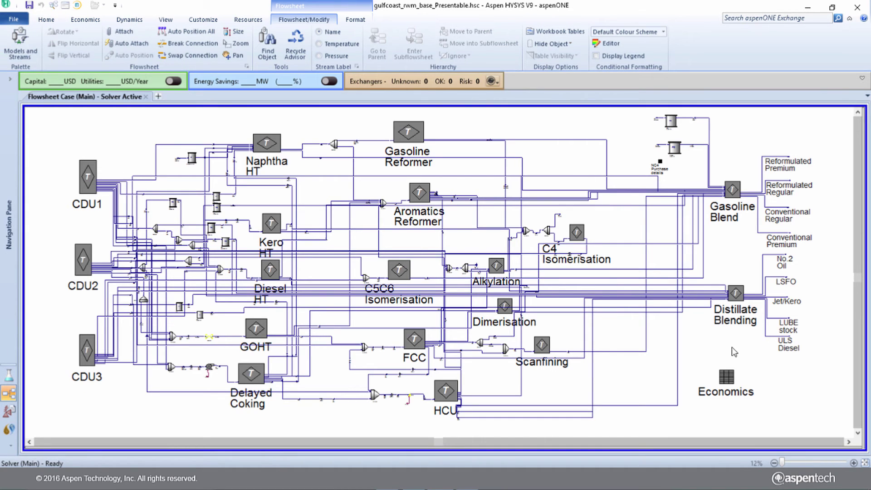
Open the Economics spreadsheet, scroll down to the Margin rows, then close it.
double_click(726, 378)
left_click_drag(866, 186, 866, 347)
left_click(853, 459)
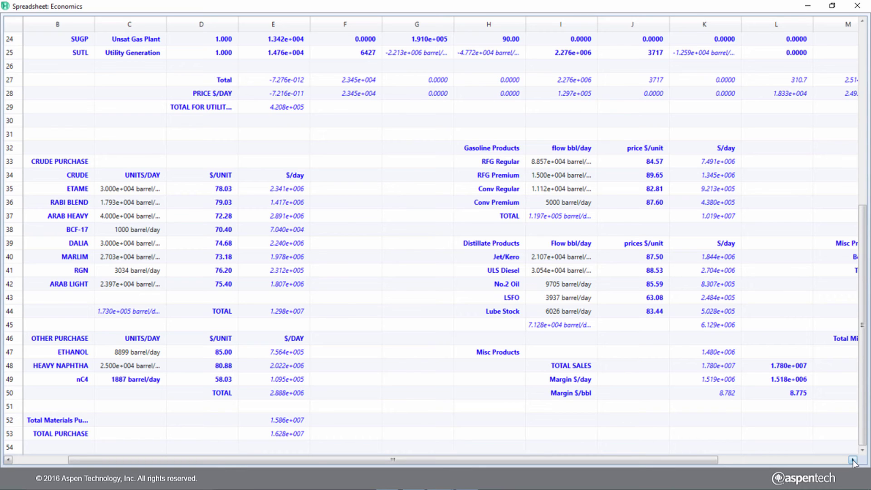
left_click(853, 462)
left_click(857, 6)
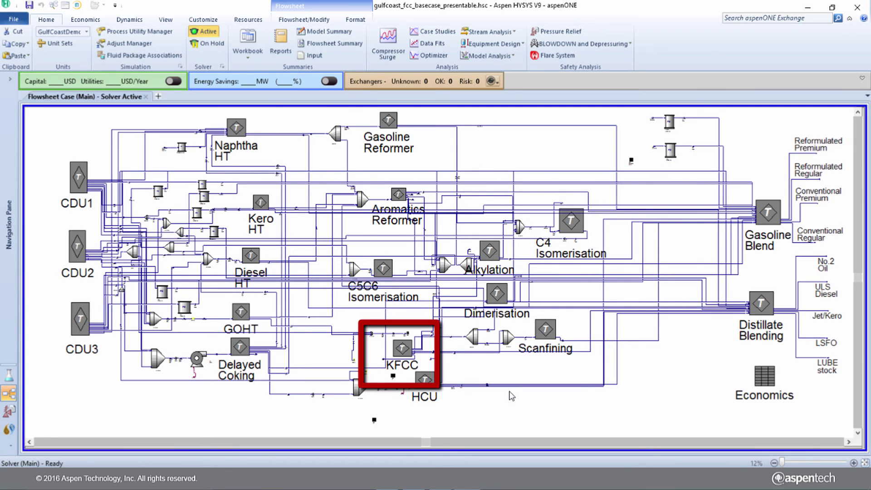
In the FCC case, set VDU1's Vac Resid specified value to 3480 barrel/day.
double_click(80, 183)
double_click(591, 219)
left_click(225, 333)
type("3480")
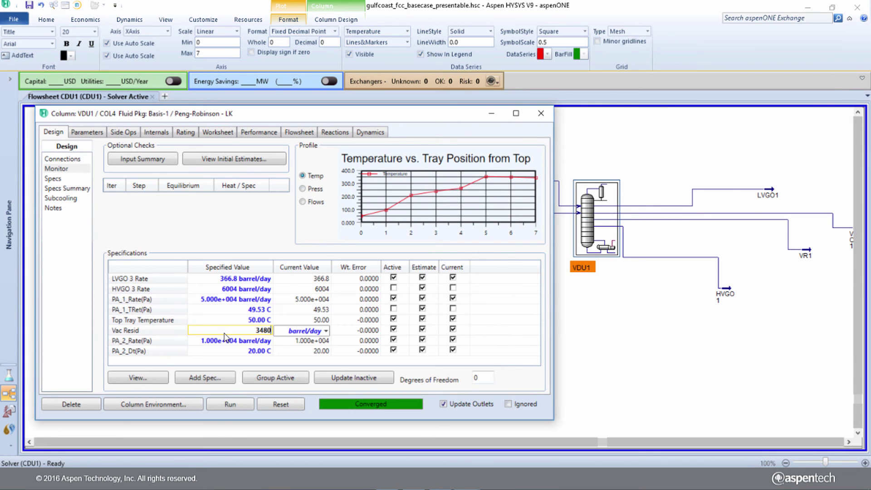
key("Return")
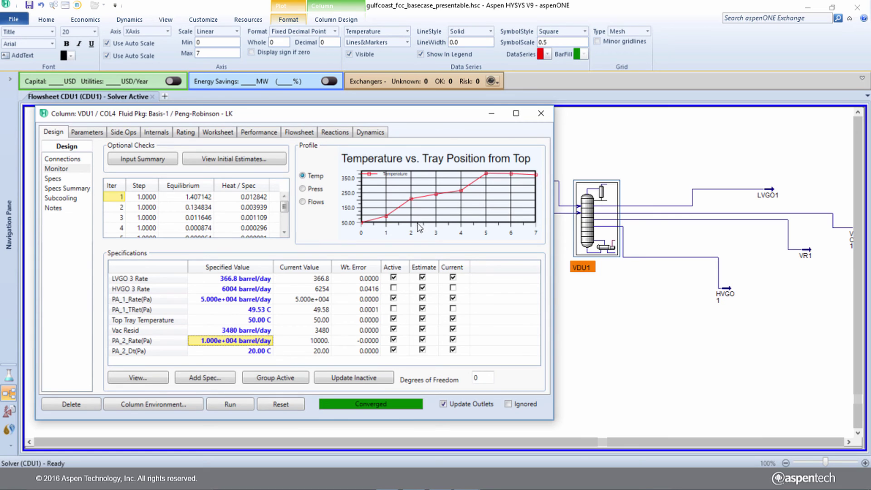
left_click(540, 113)
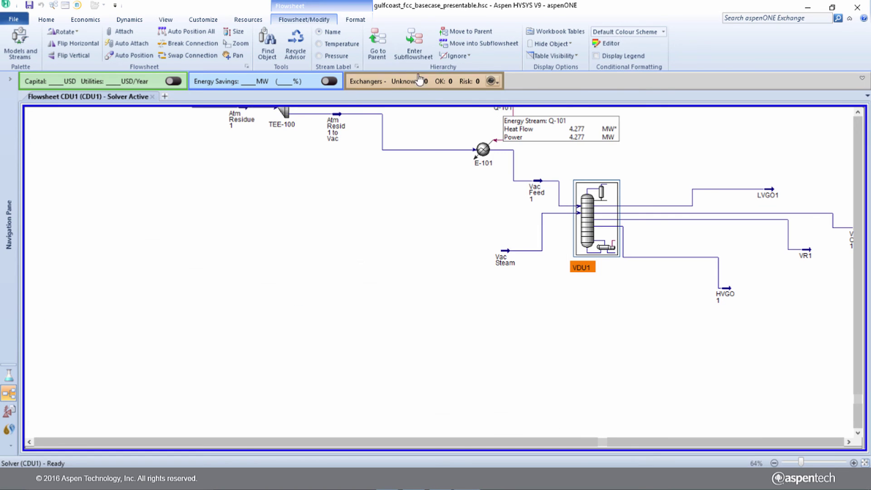
Back on the main flowsheet, open Economics to see the -806.4 $/day margin change.
left_click(386, 56)
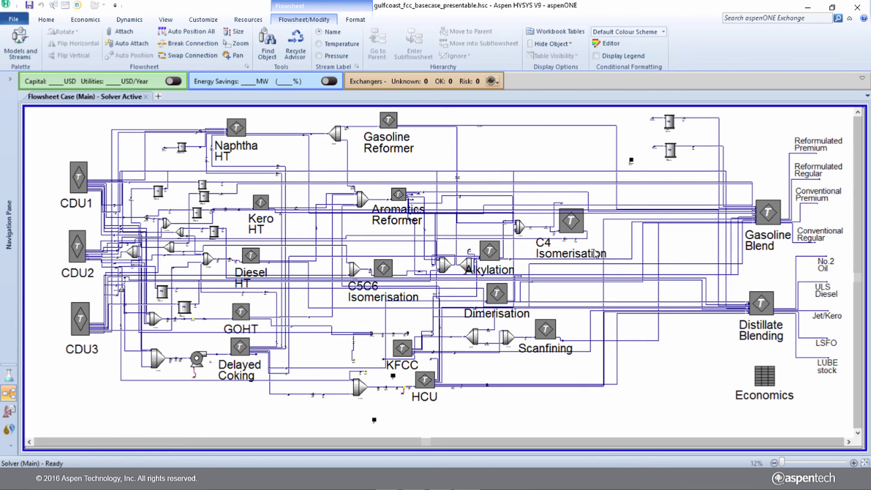
double_click(765, 376)
left_click_drag(867, 324, 866, 333)
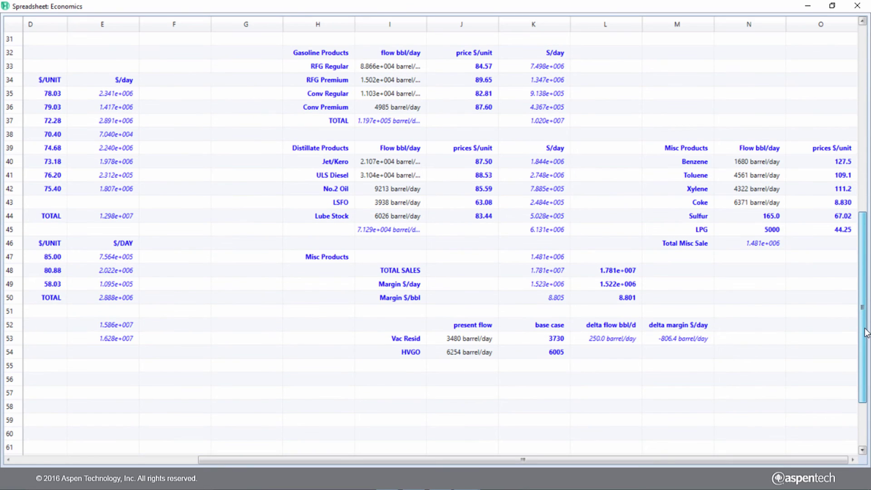